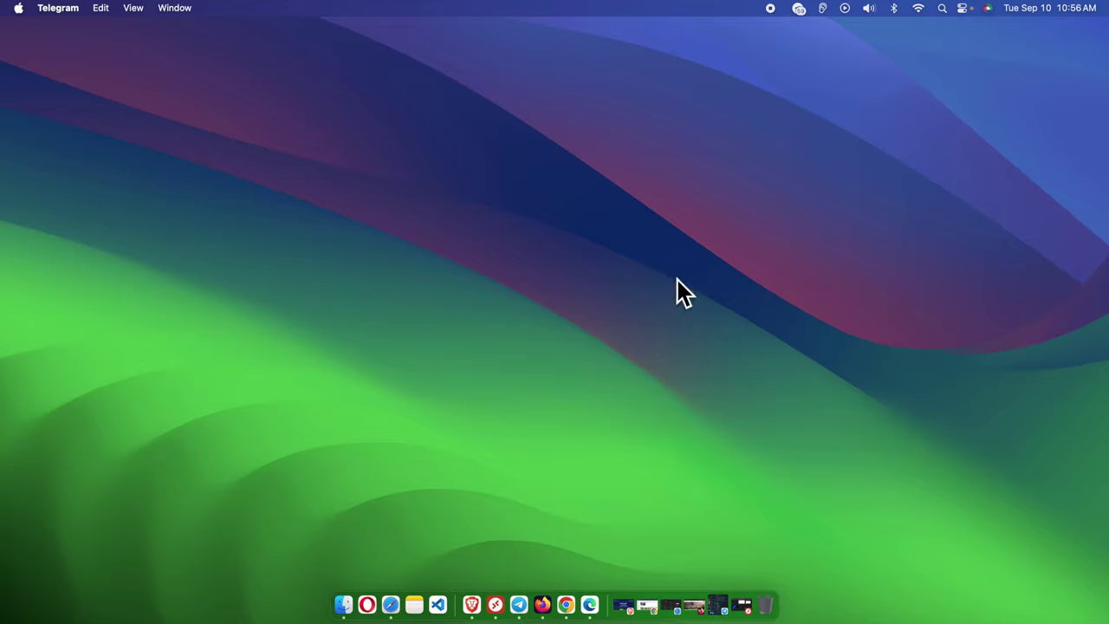
Search Spotlight for 'obs' and launch OBS.app, opening OBS Studio 27.2.4.
{"action": "left_click", "coordinate": [944, 10]}
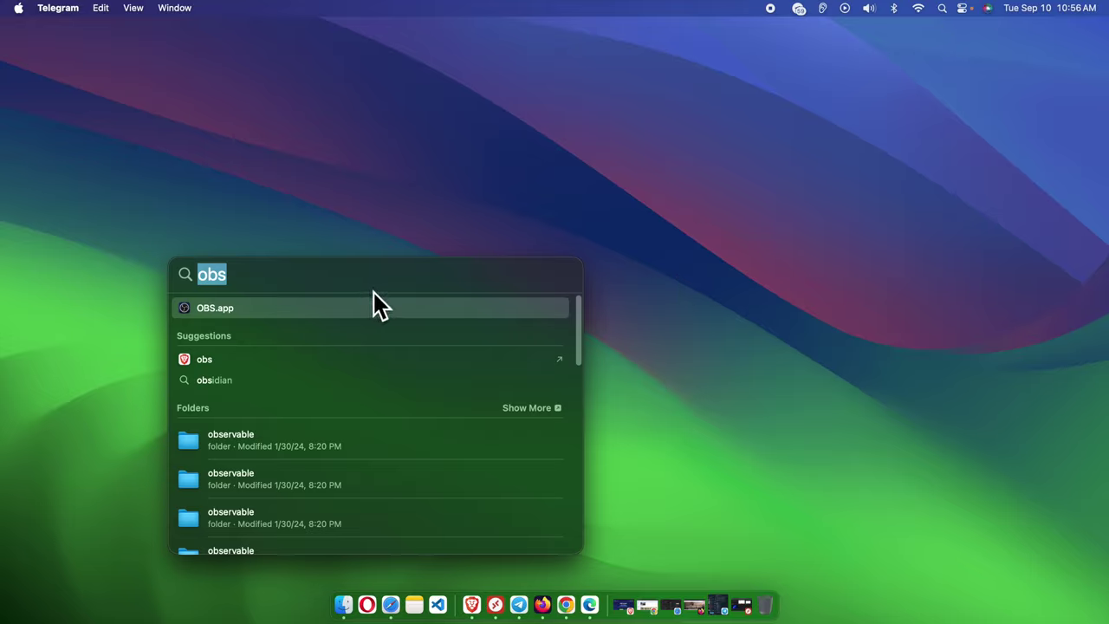
{"action": "type", "text": "obs"}
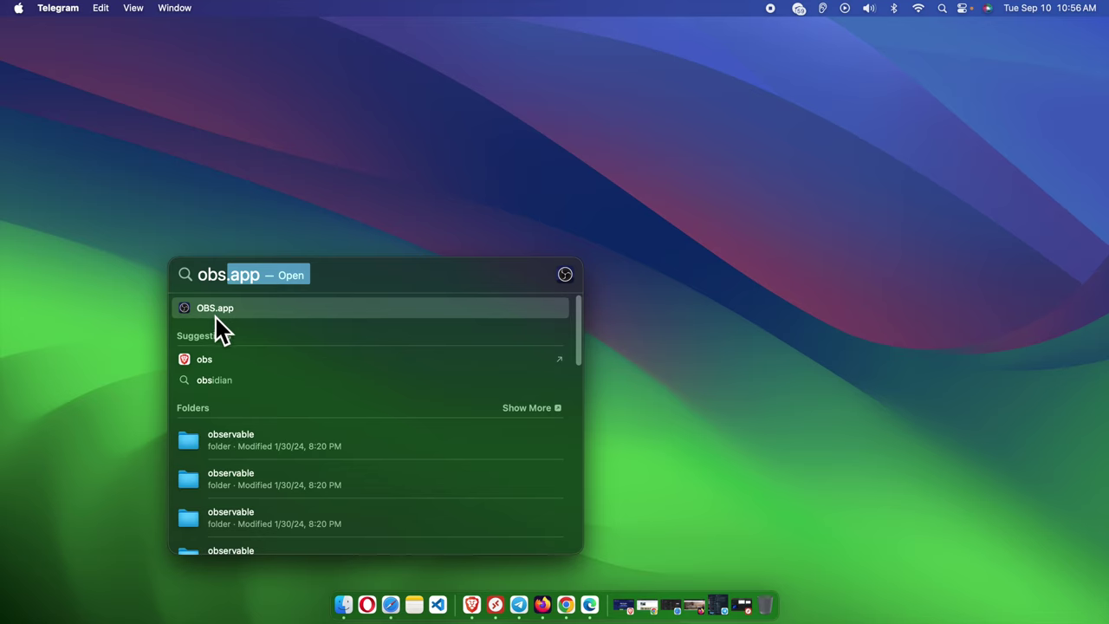
{"action": "left_click", "coordinate": [292, 316]}
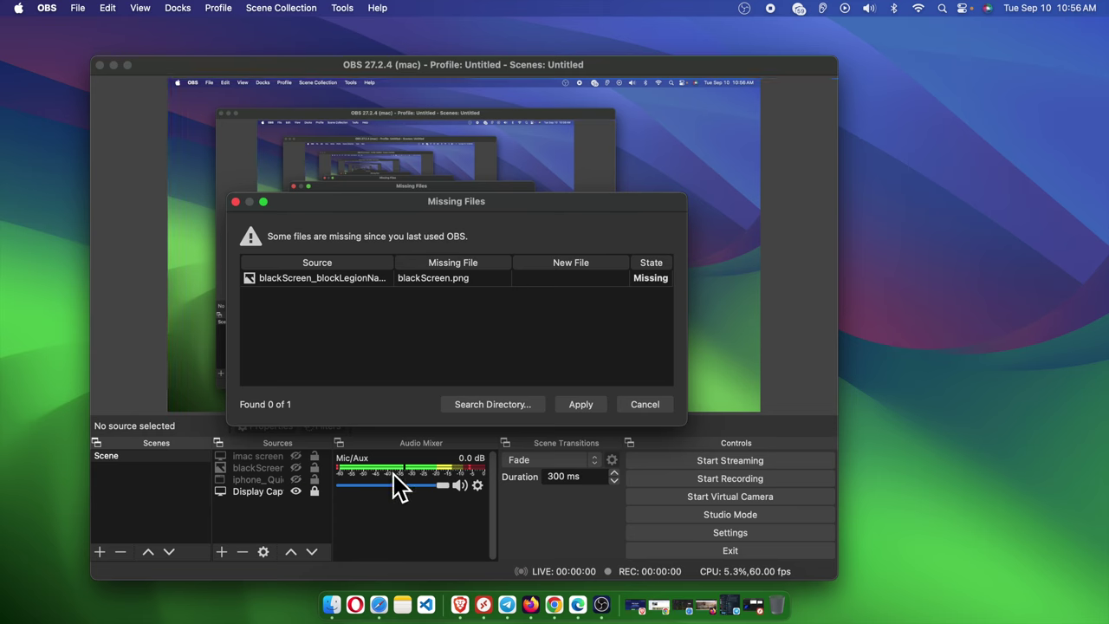
Dismiss the Missing Files notice and move the OBS window toward the upper left.
{"action": "left_click", "coordinate": [653, 409]}
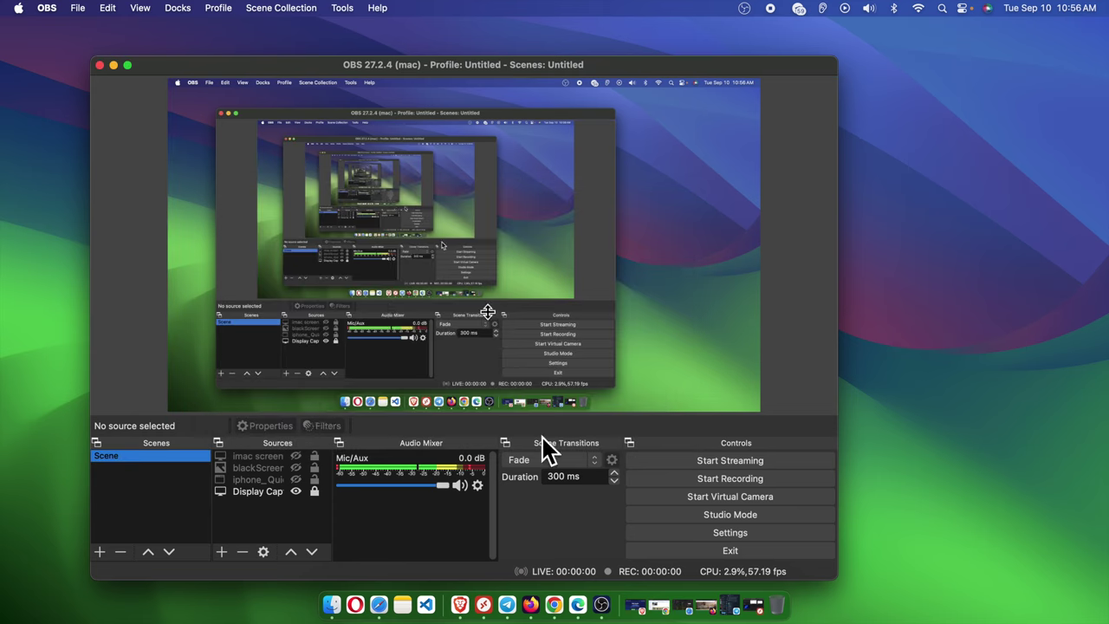
{"action": "left_click_drag", "start_coordinate": [278, 64], "coordinate": [222, 41]}
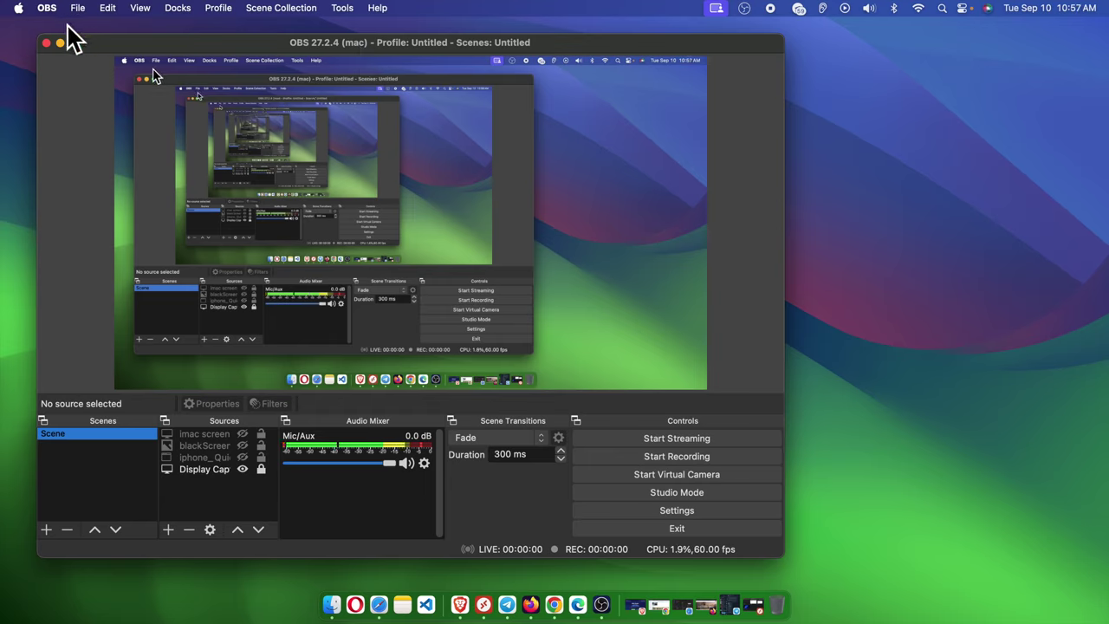
{"action": "left_click", "coordinate": [18, 8]}
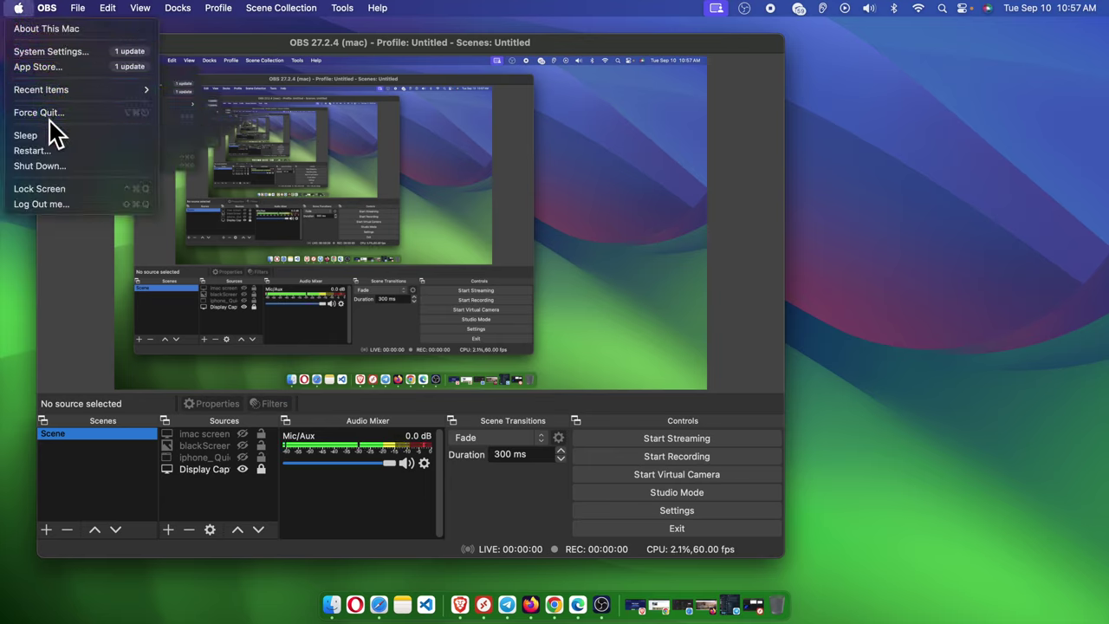
{"action": "left_click", "coordinate": [309, 44]}
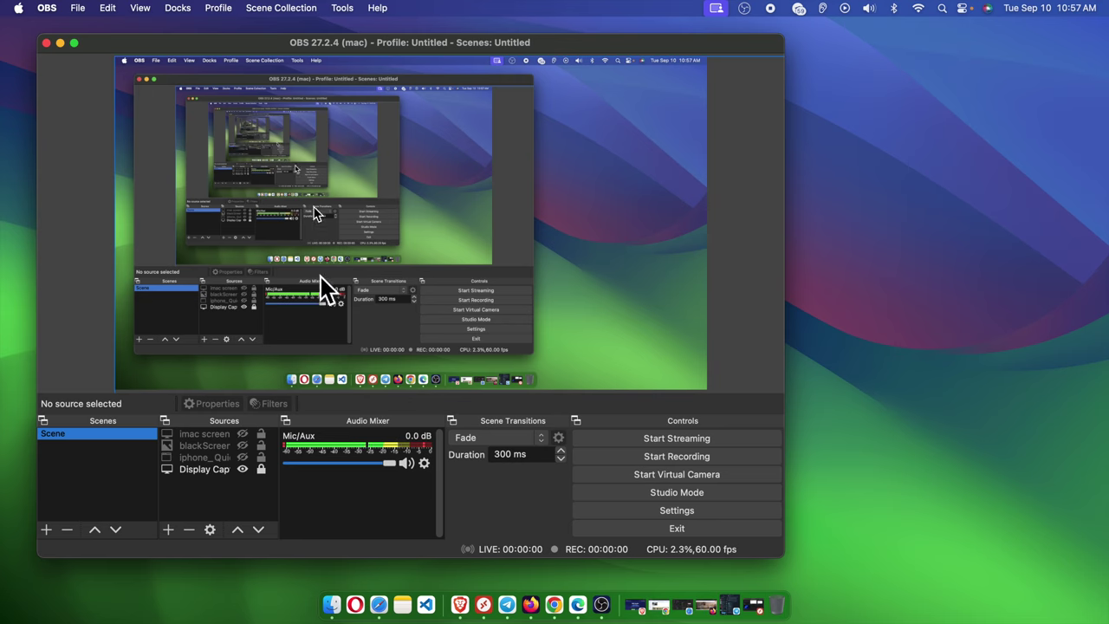
{"action": "left_click", "coordinate": [44, 11]}
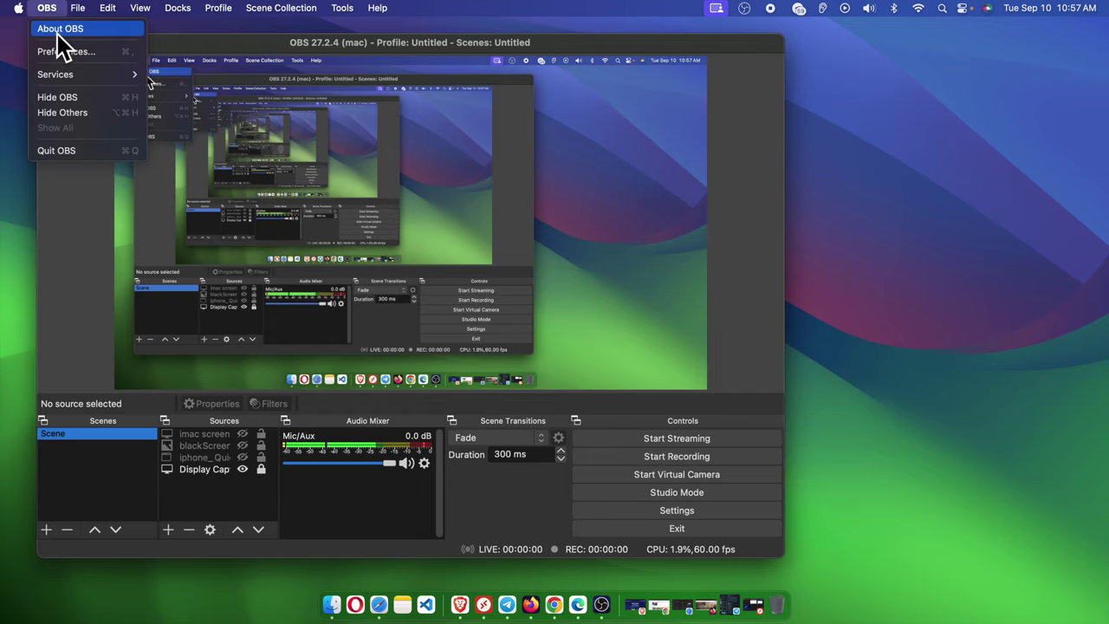
{"action": "left_click", "coordinate": [84, 45]}
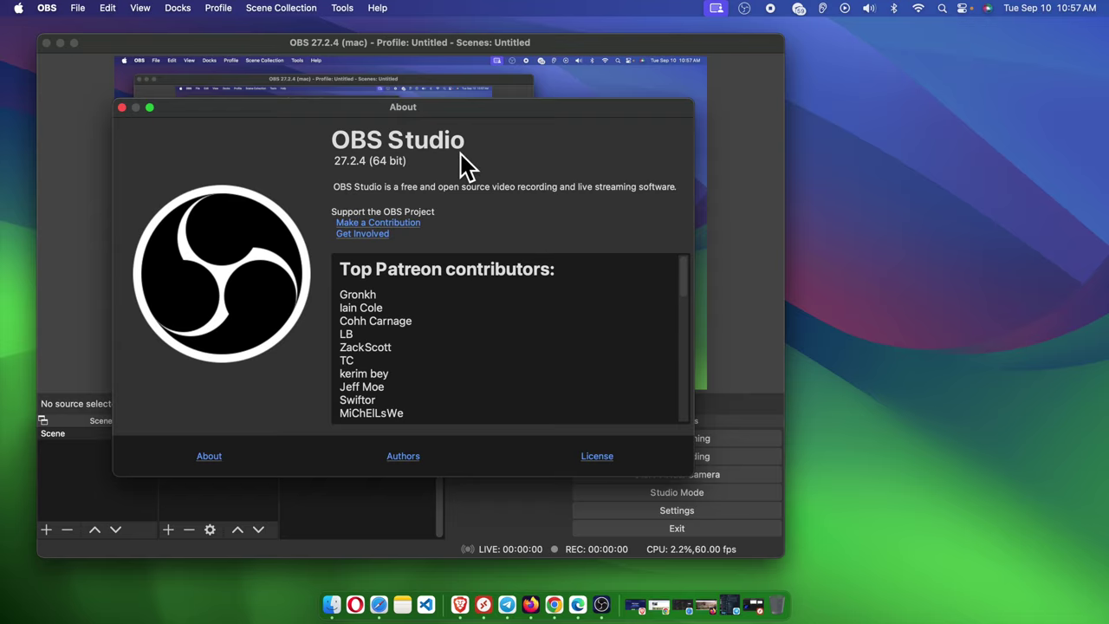
{"action": "left_click", "coordinate": [123, 109]}
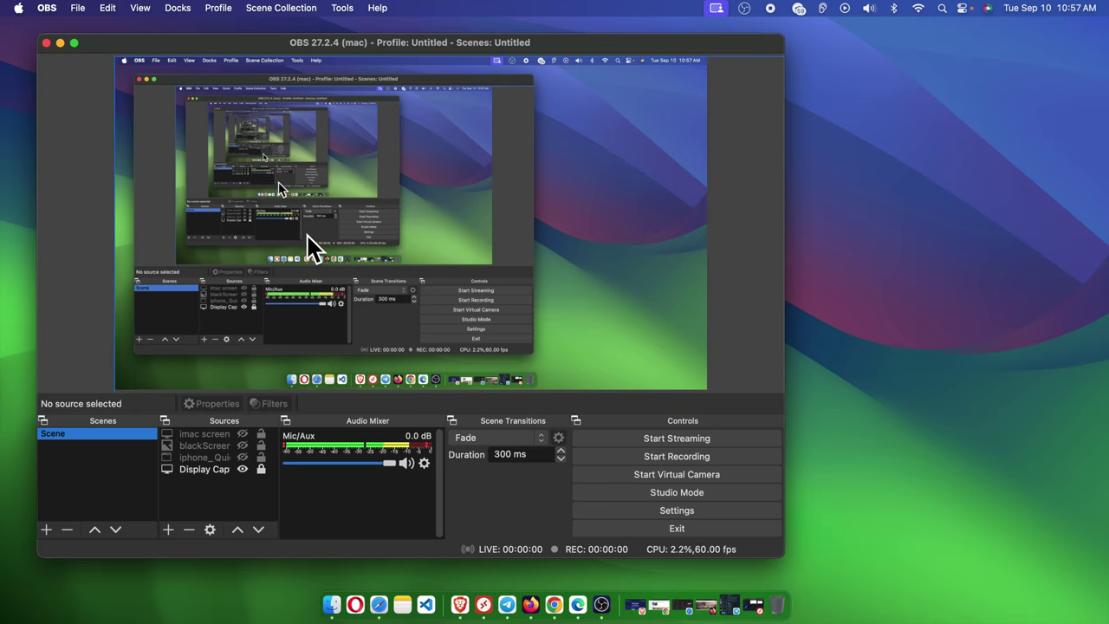
Check Help for updates, showing the Software Update dialog offering version 30.2.3.
{"action": "left_click", "coordinate": [377, 9]}
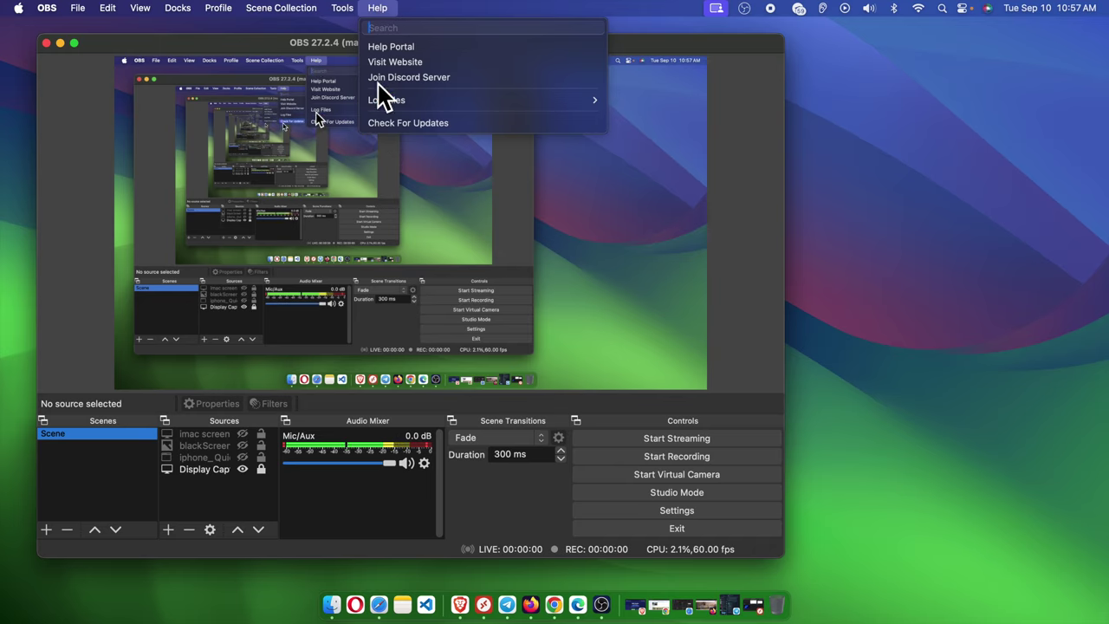
{"action": "left_click", "coordinate": [464, 124]}
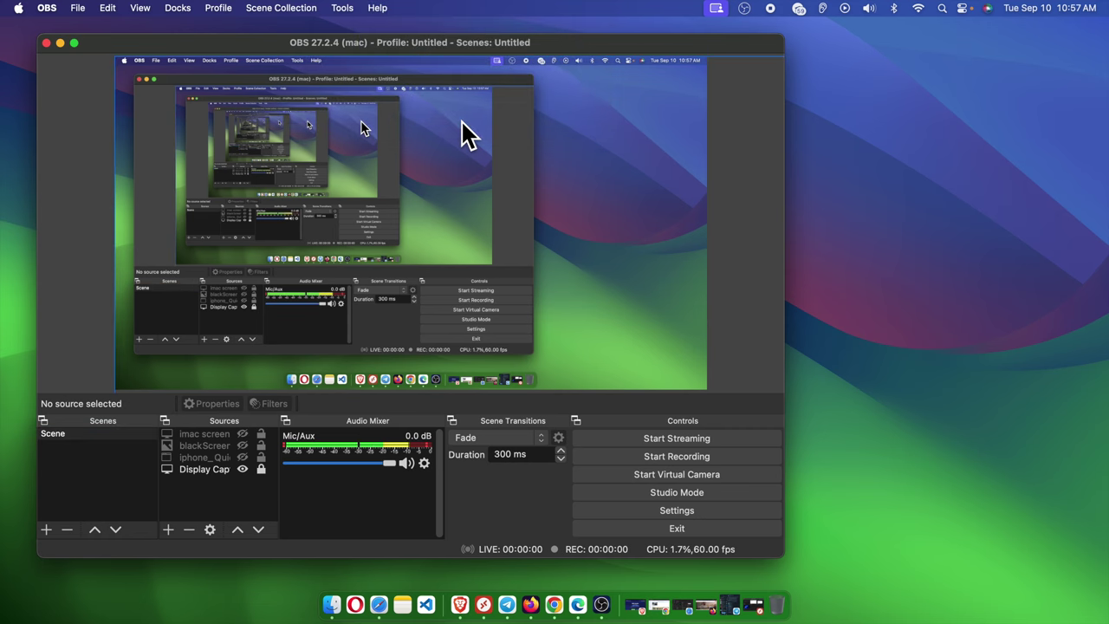
{"action": "left_click_drag", "start_coordinate": [504, 102], "coordinate": [335, 114]}
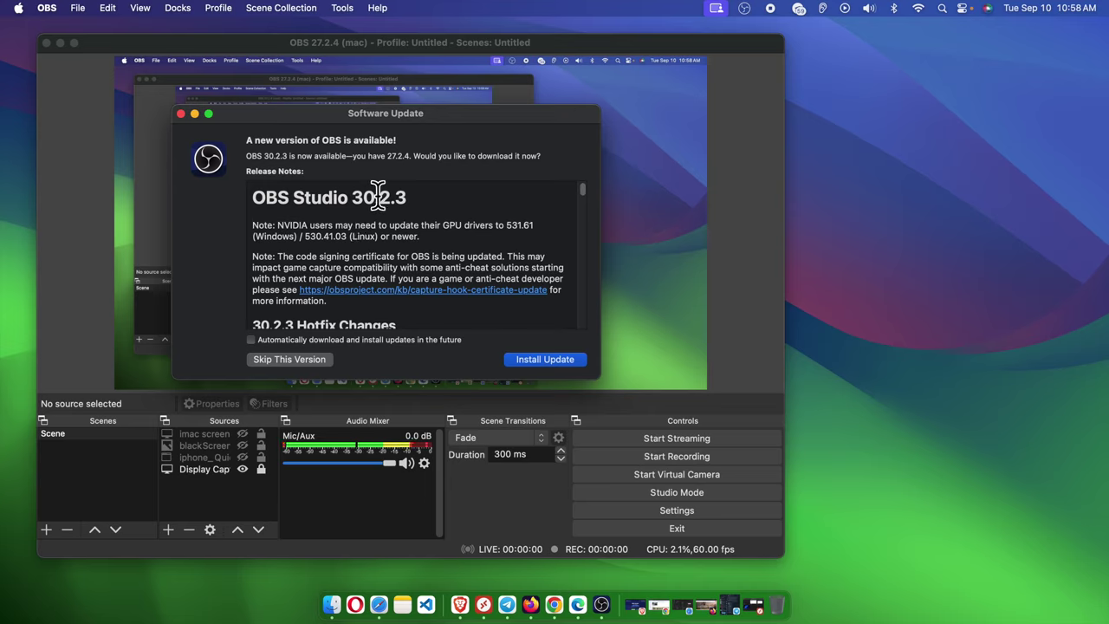
{"action": "left_click_drag", "start_coordinate": [378, 198], "coordinate": [421, 197]}
{"action": "left_click_drag", "start_coordinate": [341, 113], "coordinate": [309, 106]}
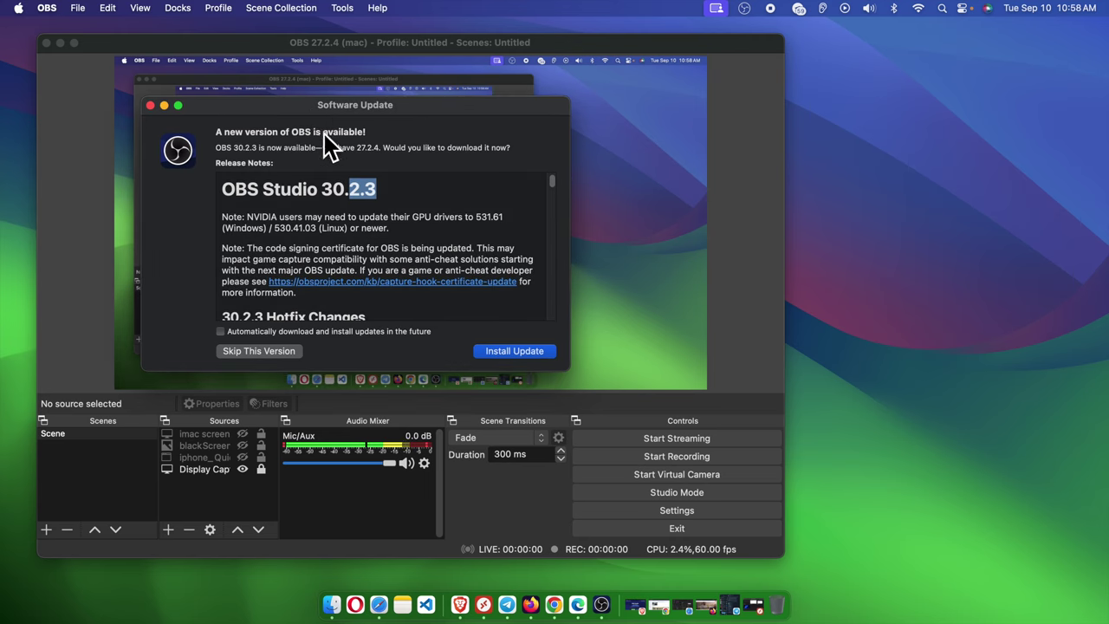
Download the 30.2.3 update, then install it and relaunch OBS.
{"action": "left_click", "coordinate": [507, 354]}
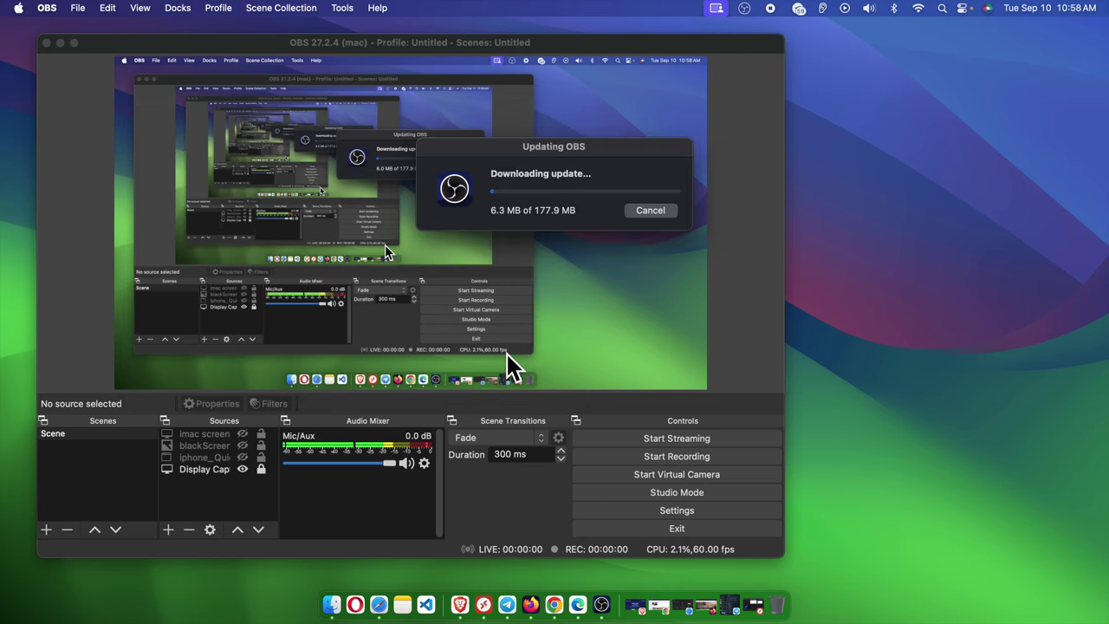
{"action": "left_click_drag", "start_coordinate": [545, 160], "coordinate": [434, 182]}
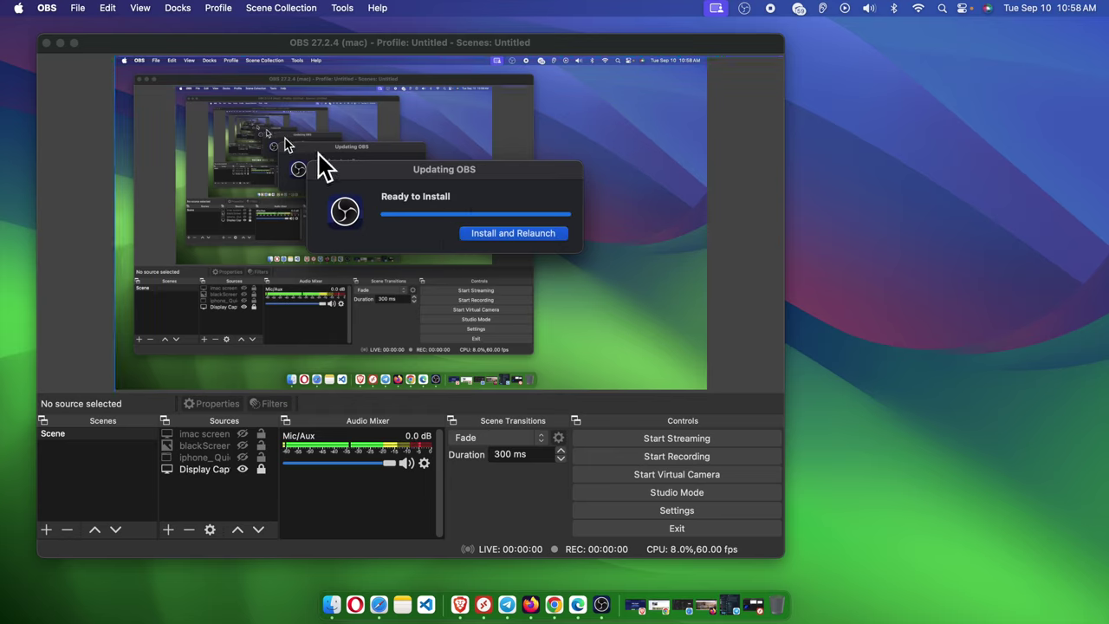
{"action": "left_click", "coordinate": [502, 241]}
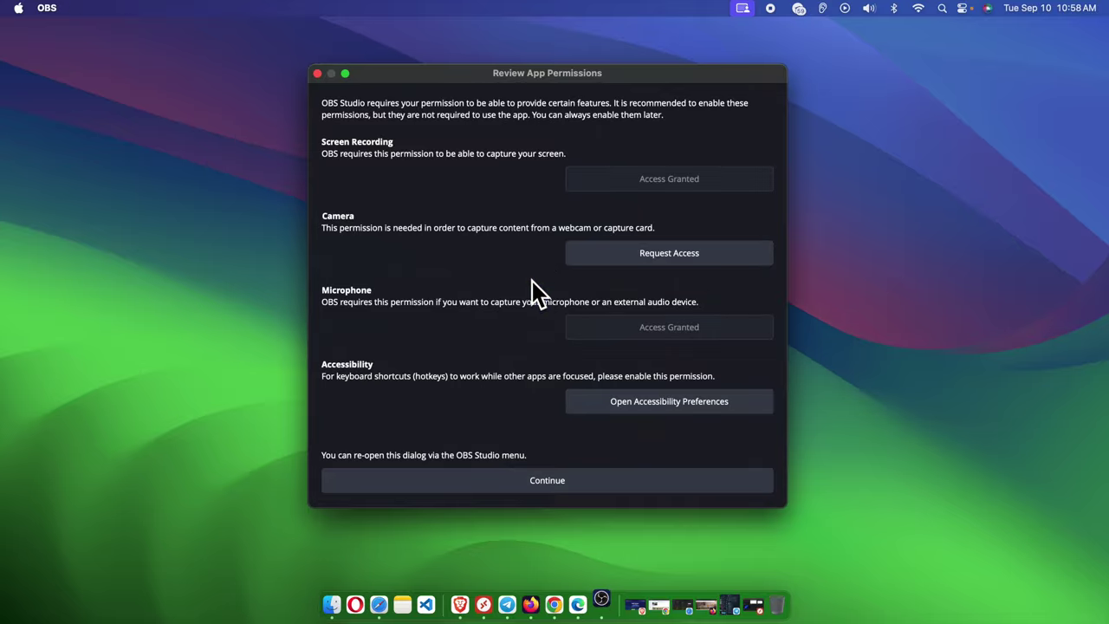
Request camera access in the permissions review and continue to OBS 30.2.3.
{"action": "left_click_drag", "start_coordinate": [468, 78], "coordinate": [312, 76]}
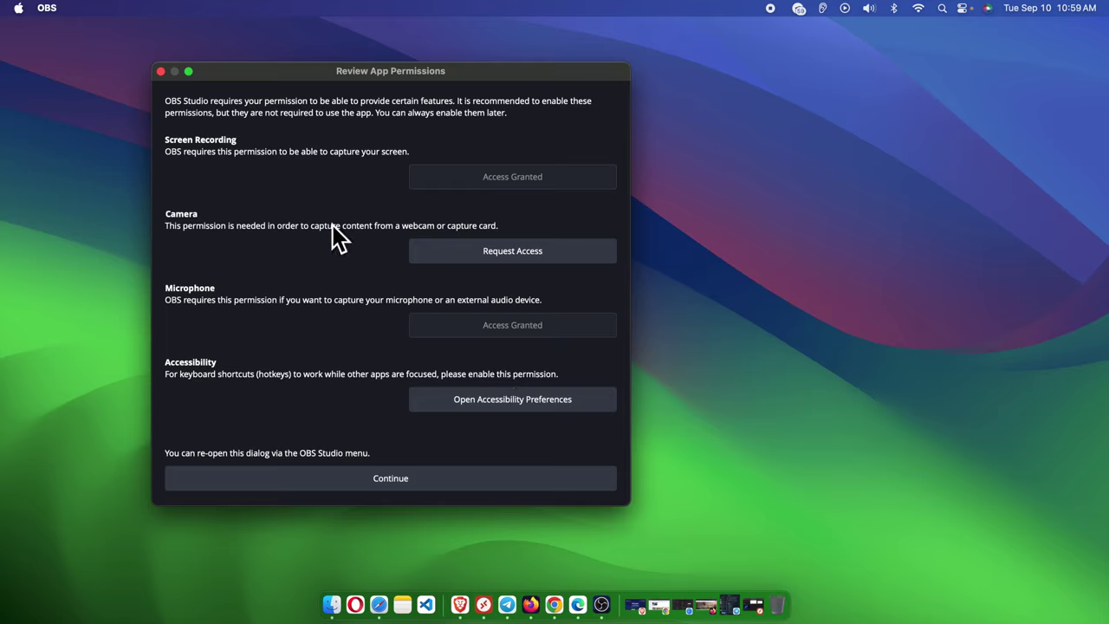
{"action": "left_click", "coordinate": [495, 259]}
{"action": "left_click", "coordinate": [417, 490]}
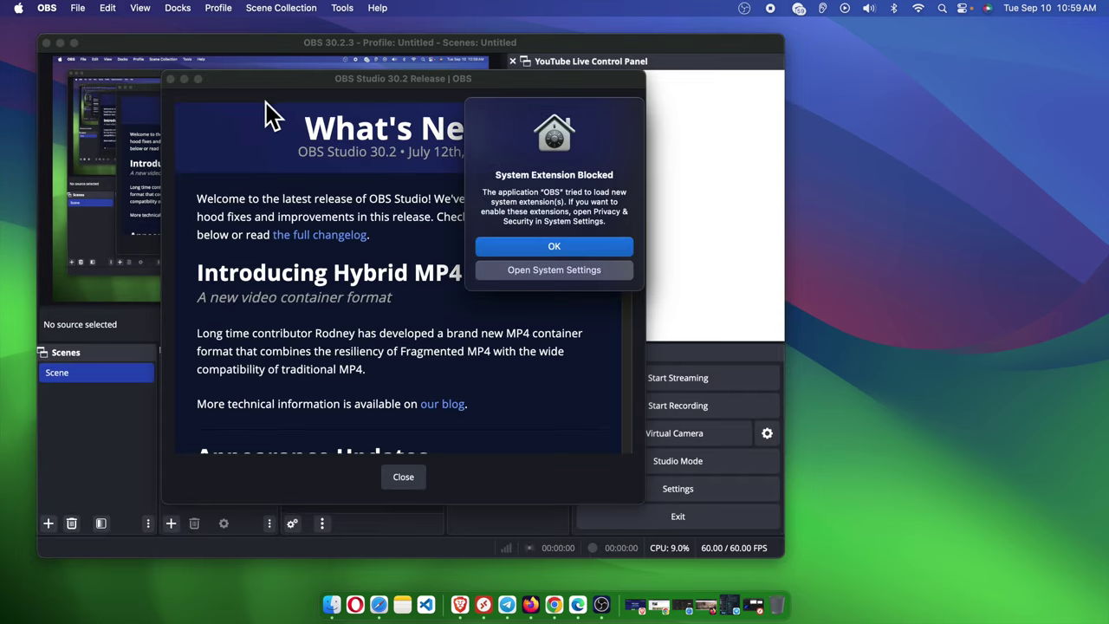
Dismiss the System Extension Blocked alert and close the What's New release notes.
{"action": "key", "text": "Return"}
{"action": "left_click", "coordinate": [428, 82]}
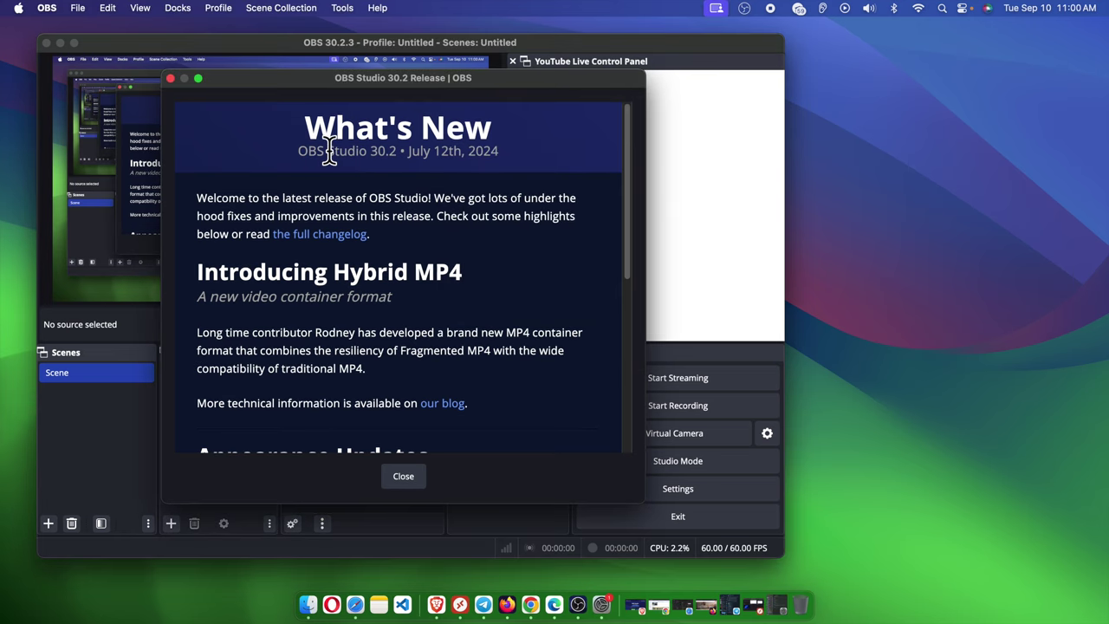
{"action": "left_click_drag", "start_coordinate": [327, 151], "coordinate": [396, 151]}
{"action": "left_click", "coordinate": [406, 474]}
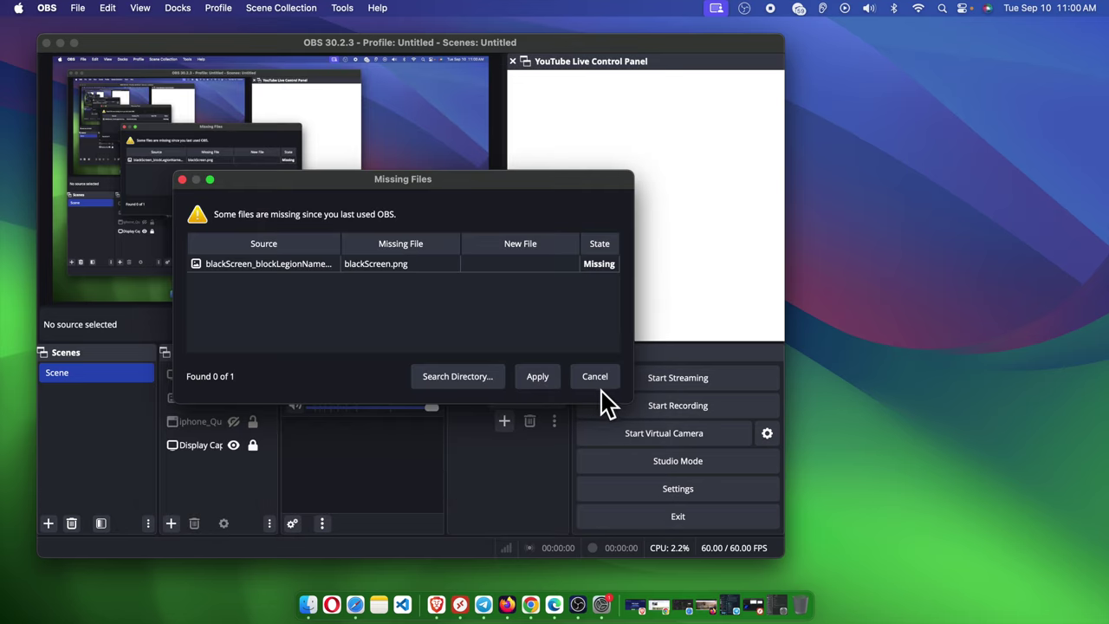
Dismiss the Missing Files notice and nudge the OBS 30.2.3 window right and down.
{"action": "left_click", "coordinate": [597, 381]}
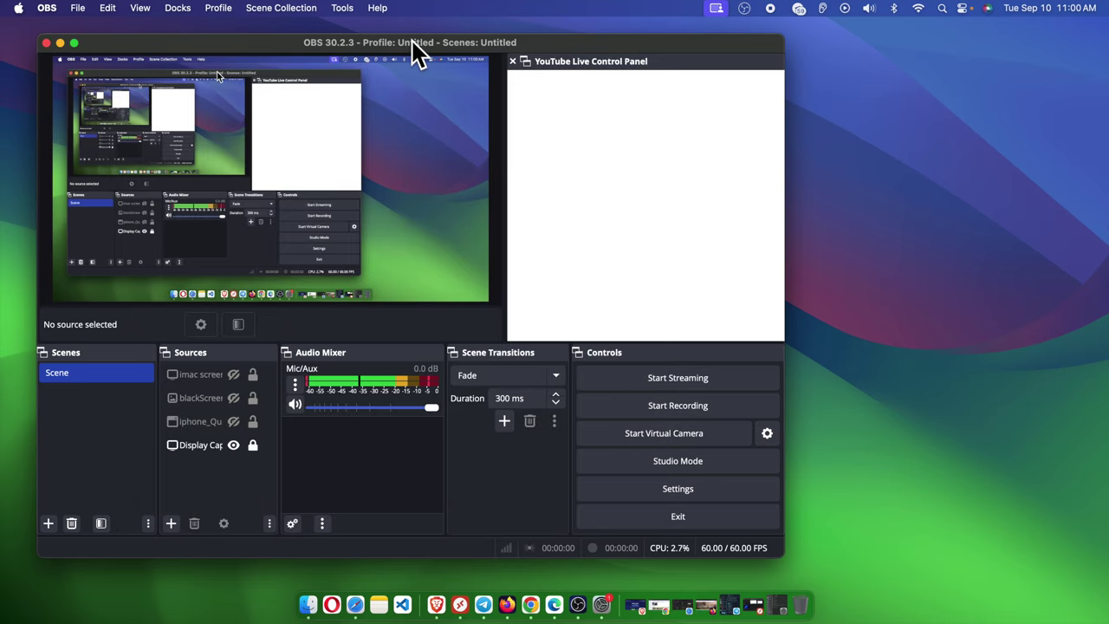
{"action": "left_click_drag", "start_coordinate": [410, 49], "coordinate": [433, 57]}
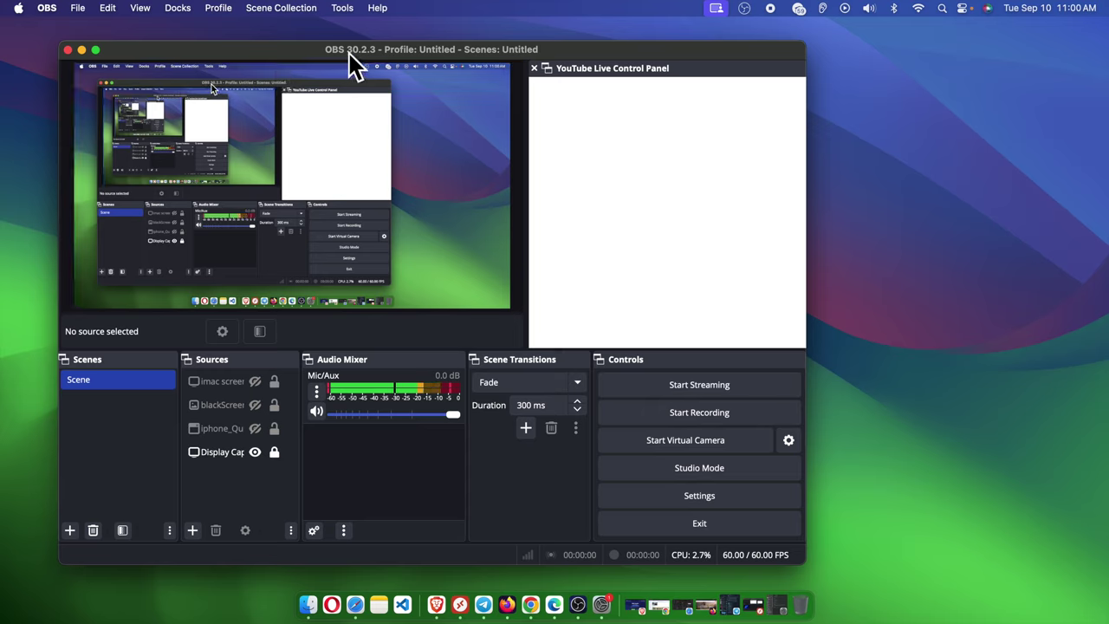